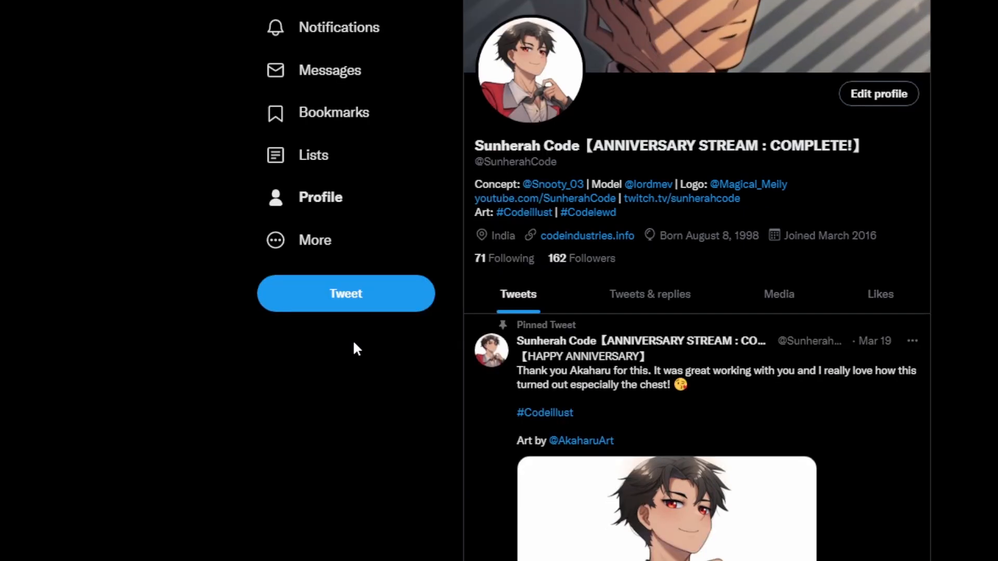
key("F5")
scroll(385, 348, "down", 8)
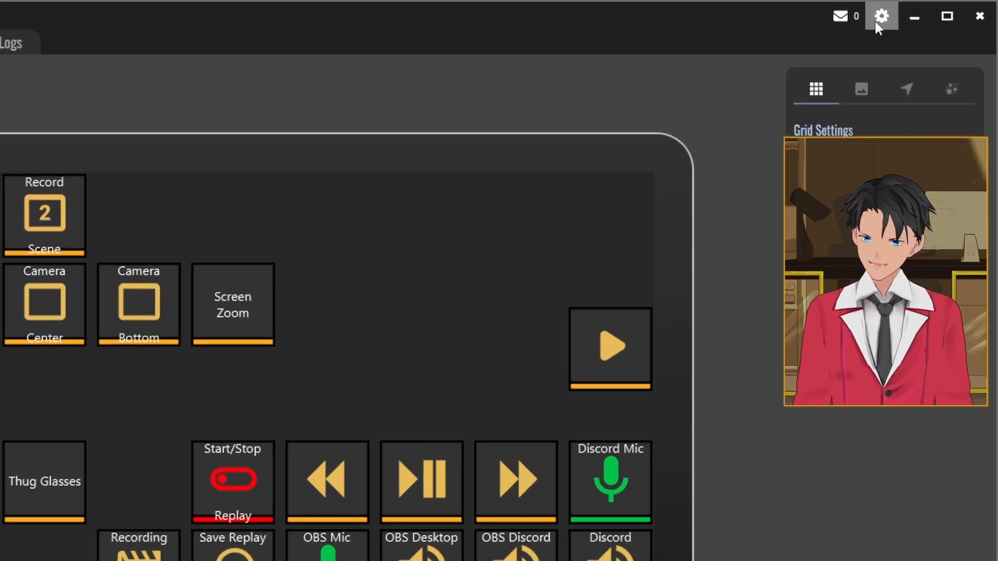
Start connecting a Twitter account from Touch Portal's Twitter settings.
left_click(891, 19)
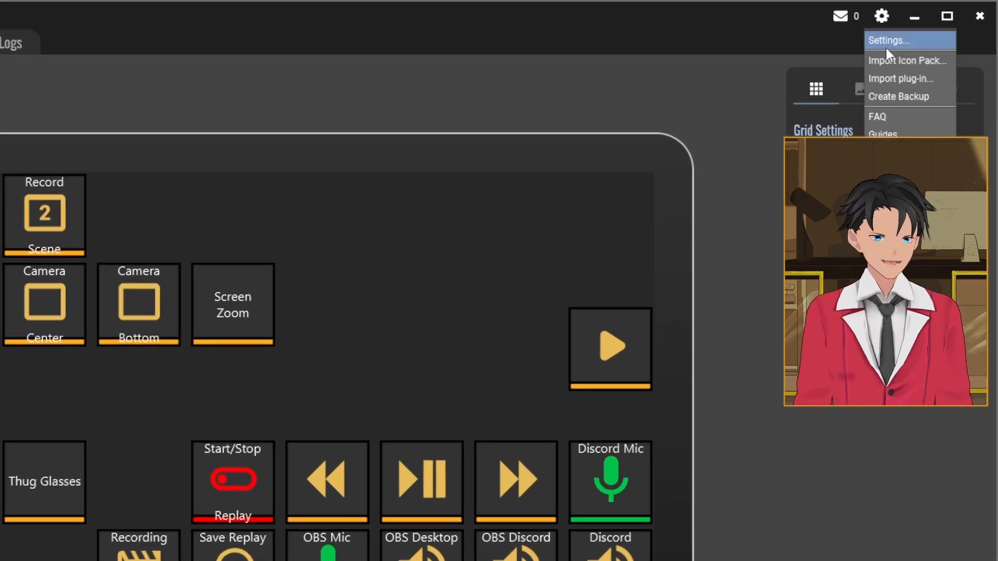
left_click(887, 41)
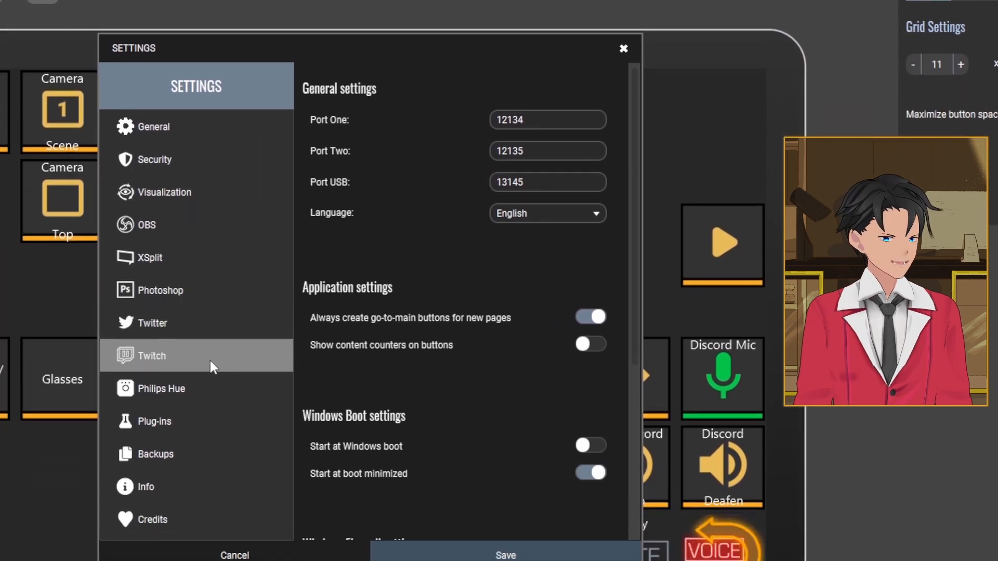
left_click(227, 312)
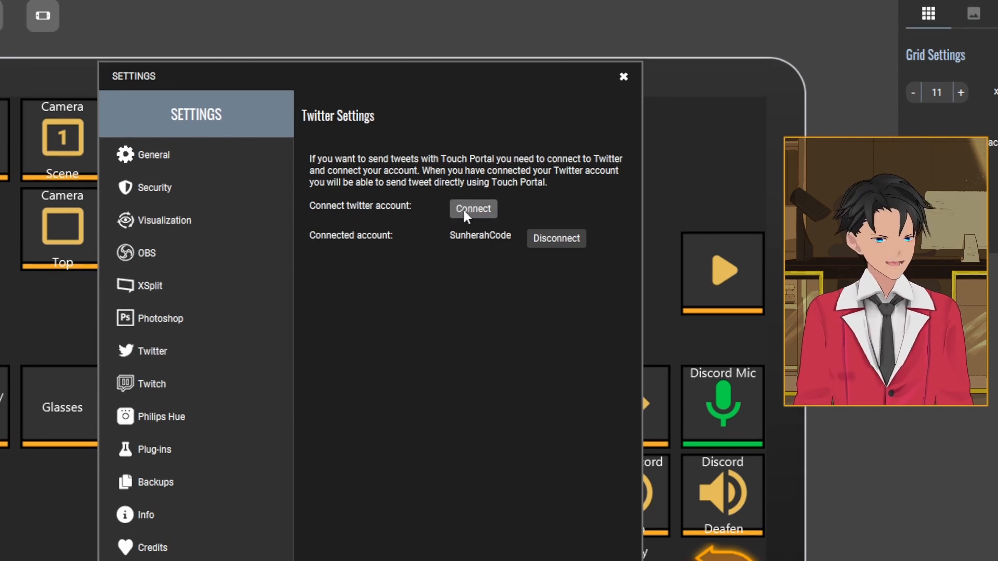
left_click(464, 213)
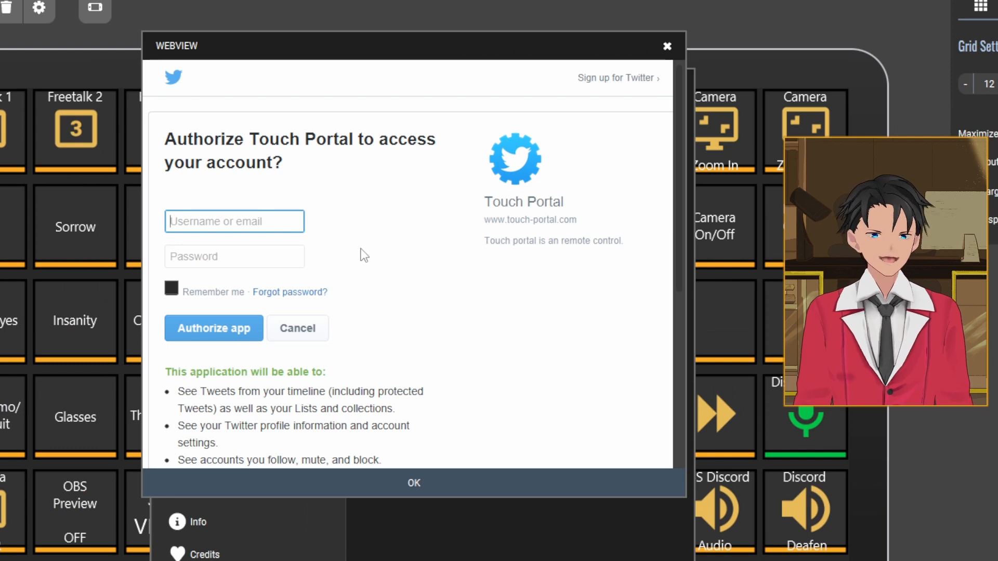
Enter the Twitter username and account password, authorize Touch Portal to access the account, and close the settings.
left_click(242, 223)
type("ne")
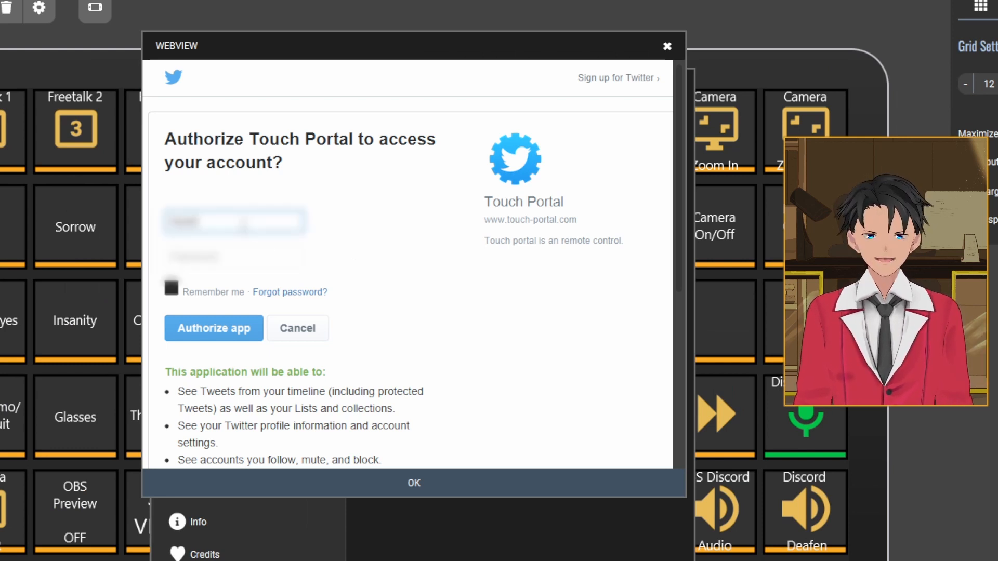
type("?????????")
key("Tab")
type("•")
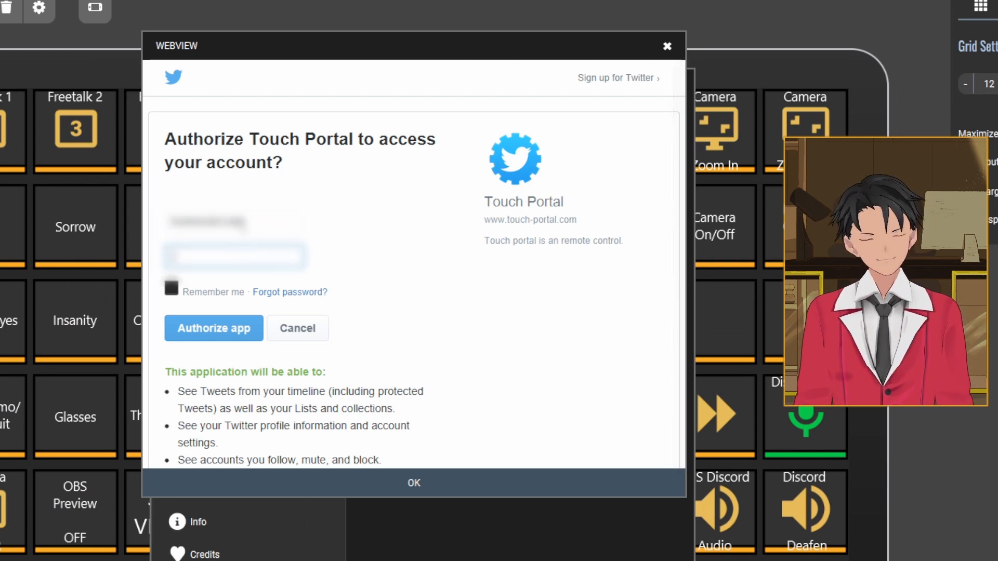
type("••")
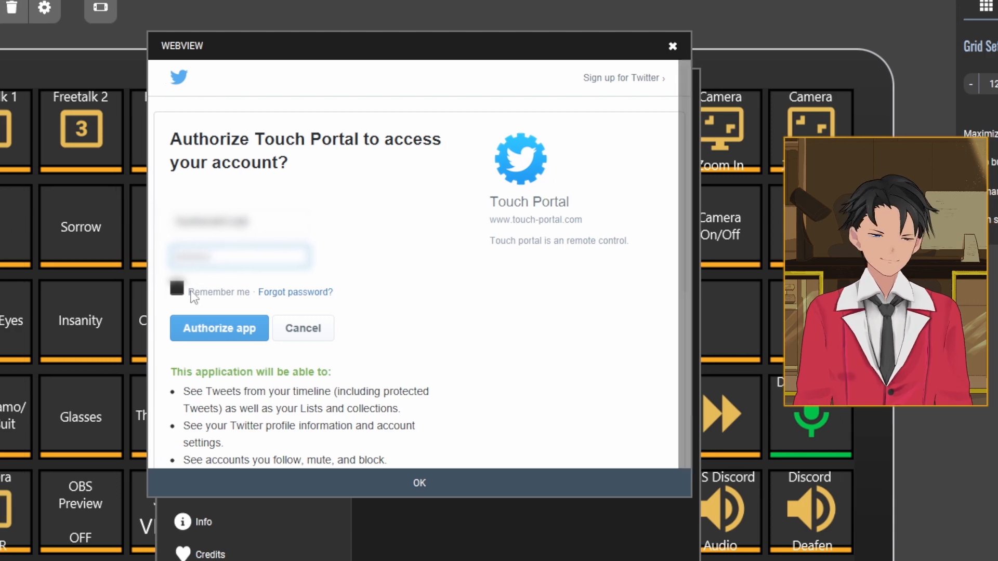
left_click(210, 328)
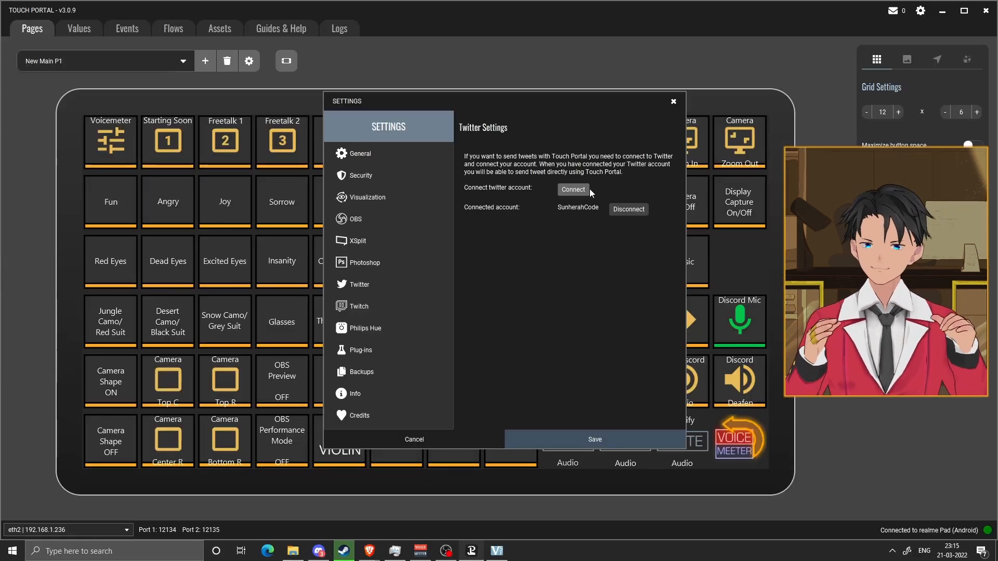
left_click(433, 442)
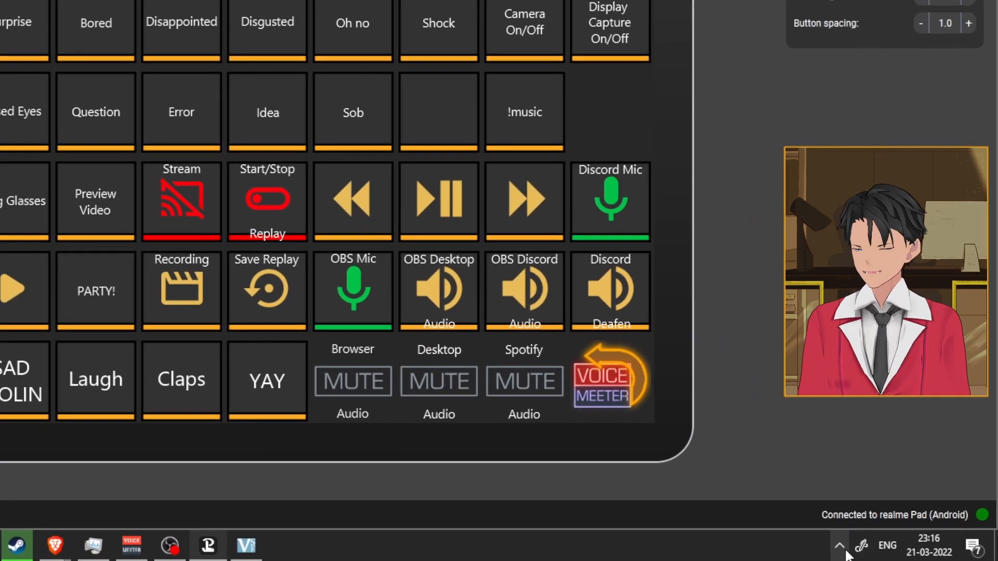
Check the restart option in Touch Portal's system tray menu.
left_click(892, 551)
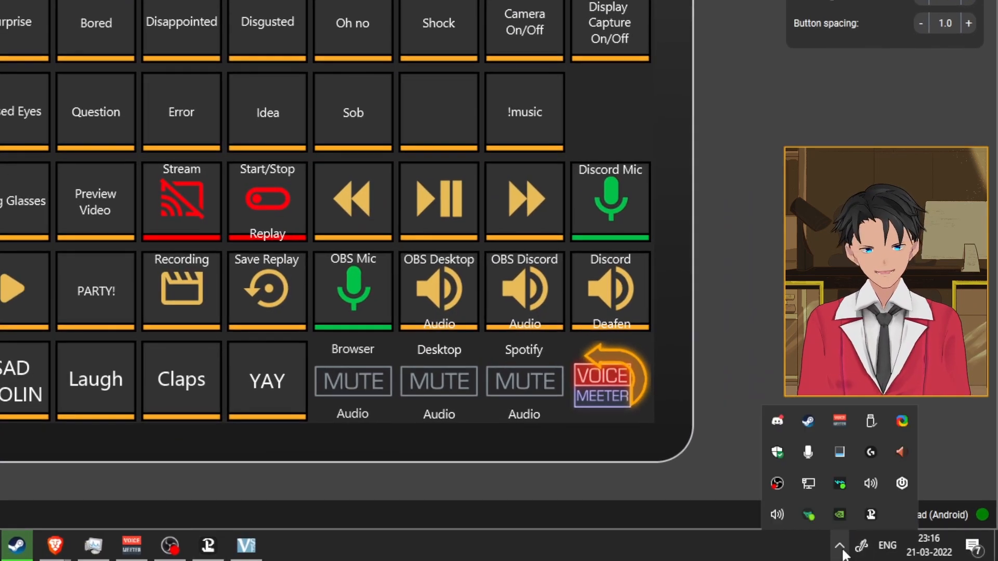
right_click(878, 518)
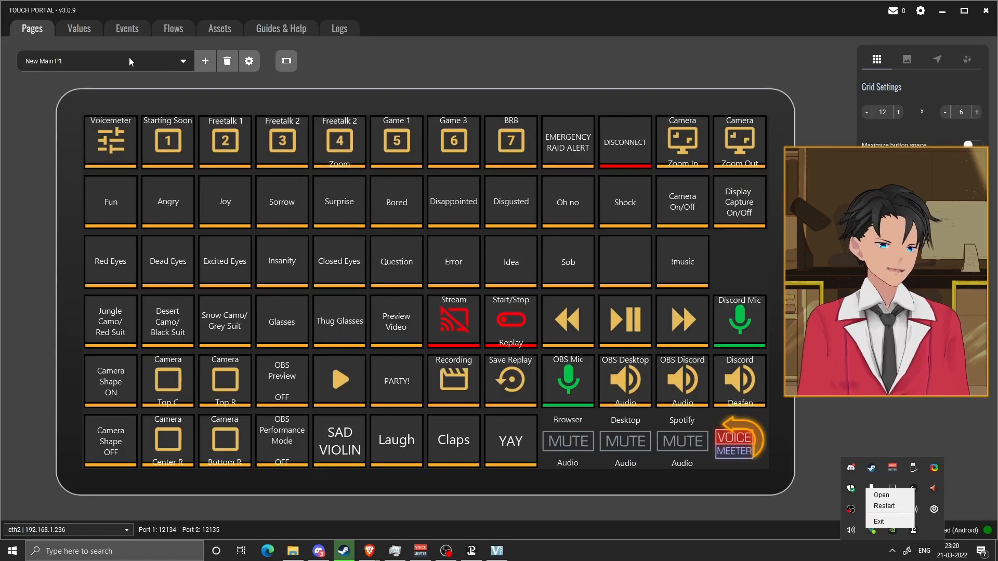
left_click(213, 83)
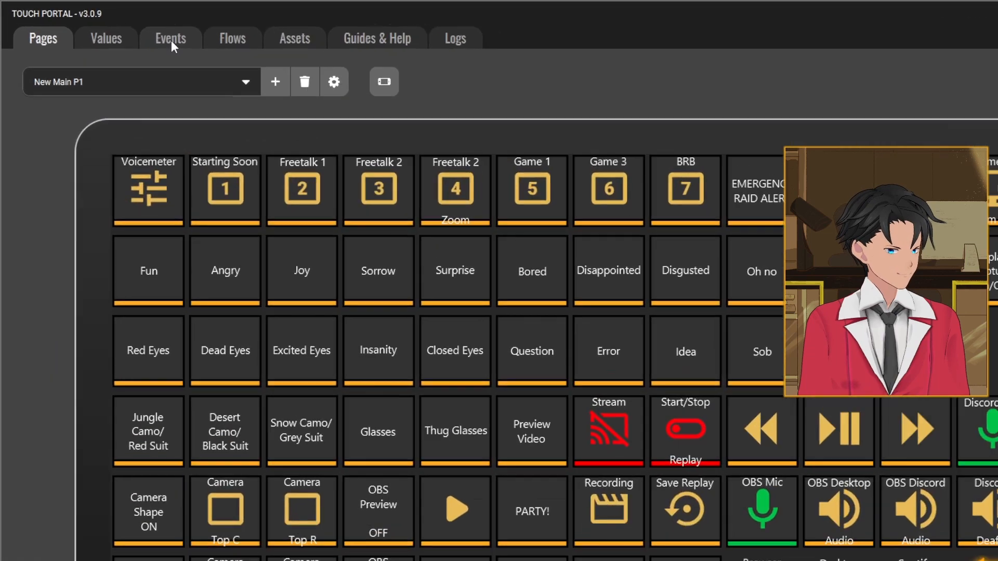
Create a new event named "Twitter Go Live Tweet".
left_click(128, 31)
left_click(59, 90)
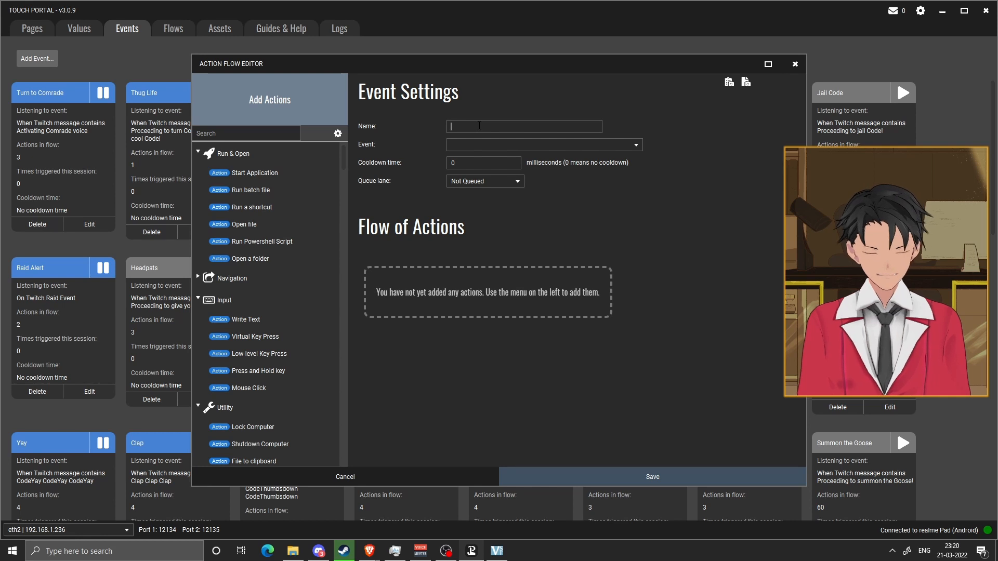
type("T")
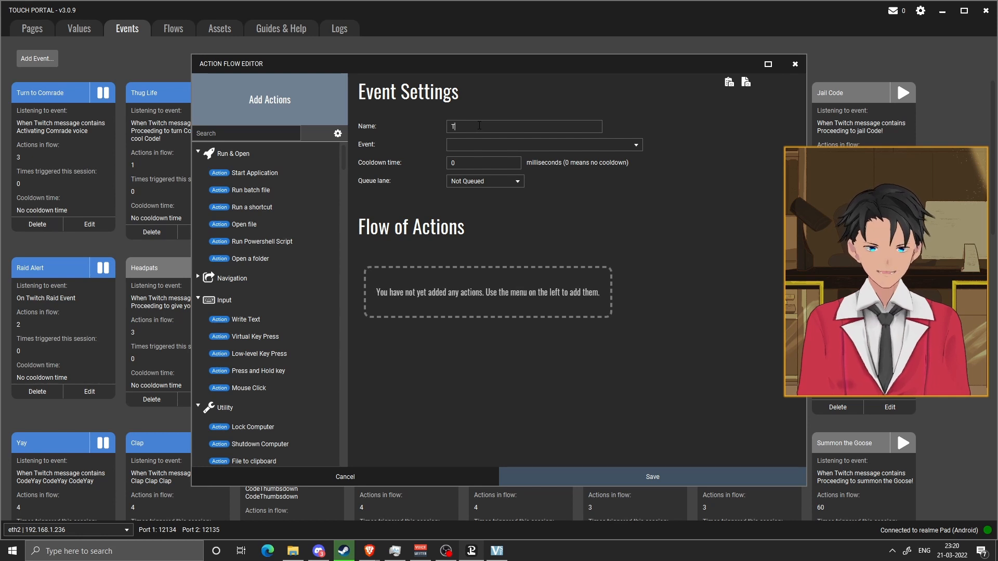
type("witter Go Live Tweet")
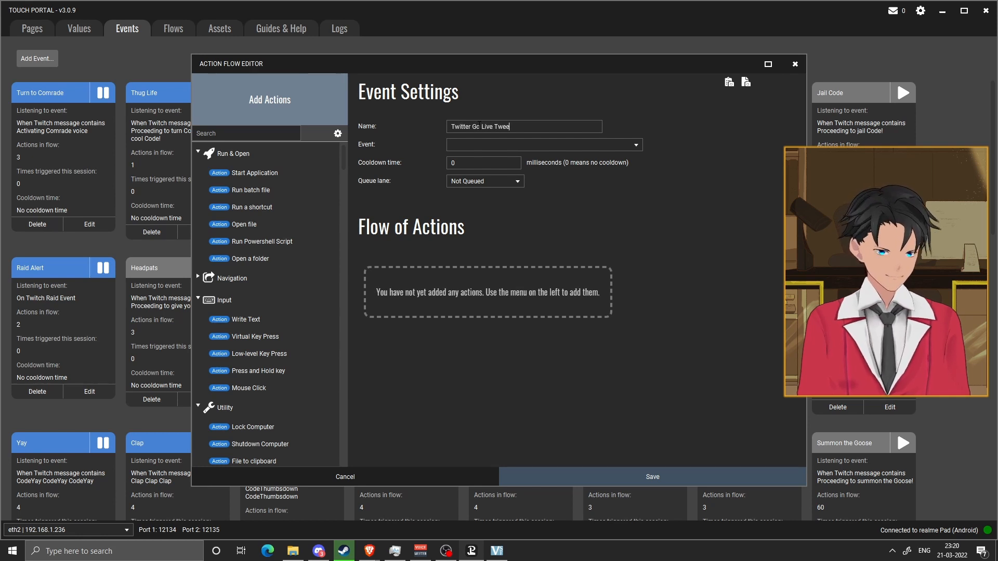
Set the new event's trigger to "OBS - On Streaming state".
left_click(516, 145)
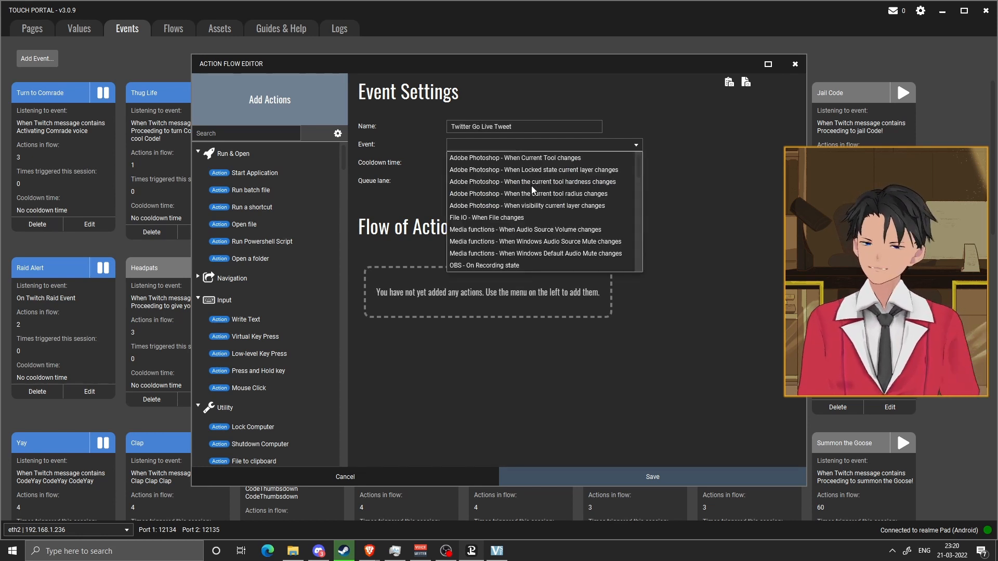
scroll(533, 190, "down", 3)
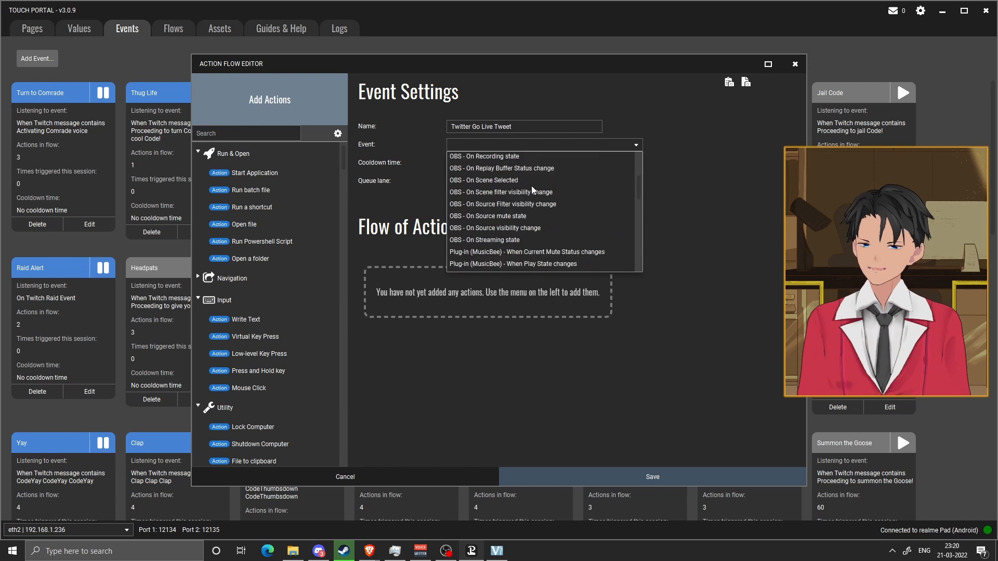
left_click(477, 241)
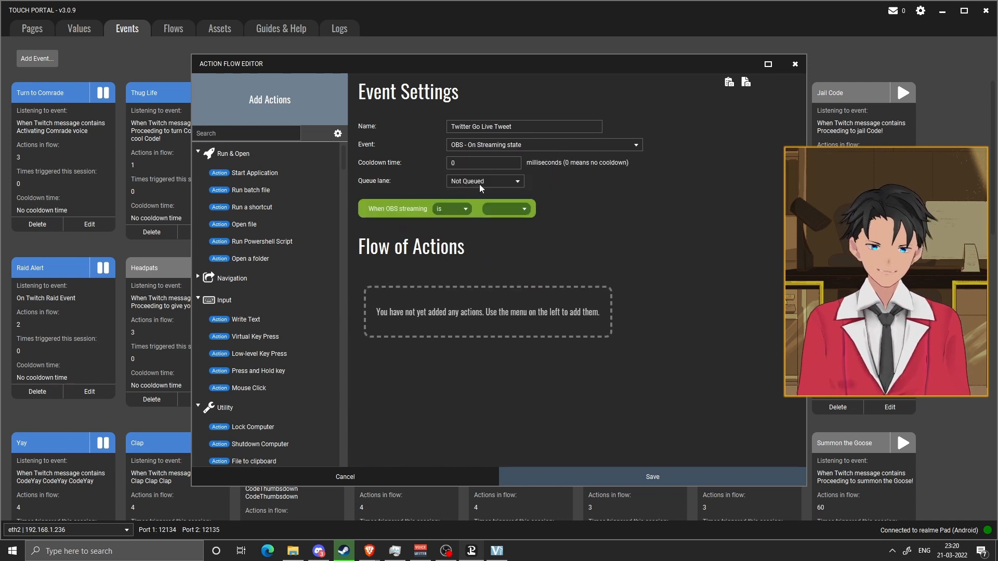
Look through the other available event triggers, such as the Streamlabs Desktop streaming state change, keeping the OBS trigger.
left_click(494, 149)
scroll(501, 208, "down", 9)
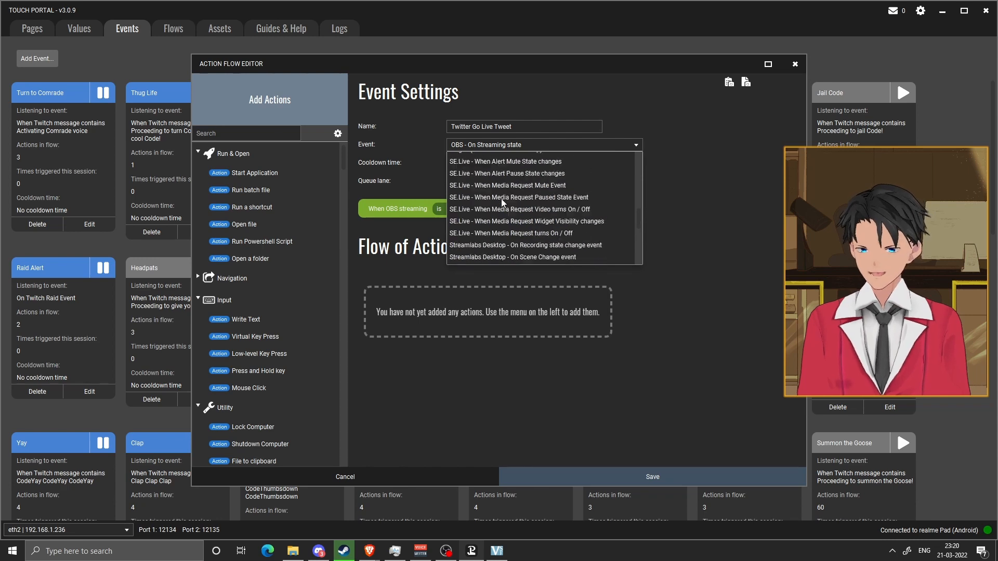
scroll(502, 224, "up", 6)
scroll(509, 216, "down", 3)
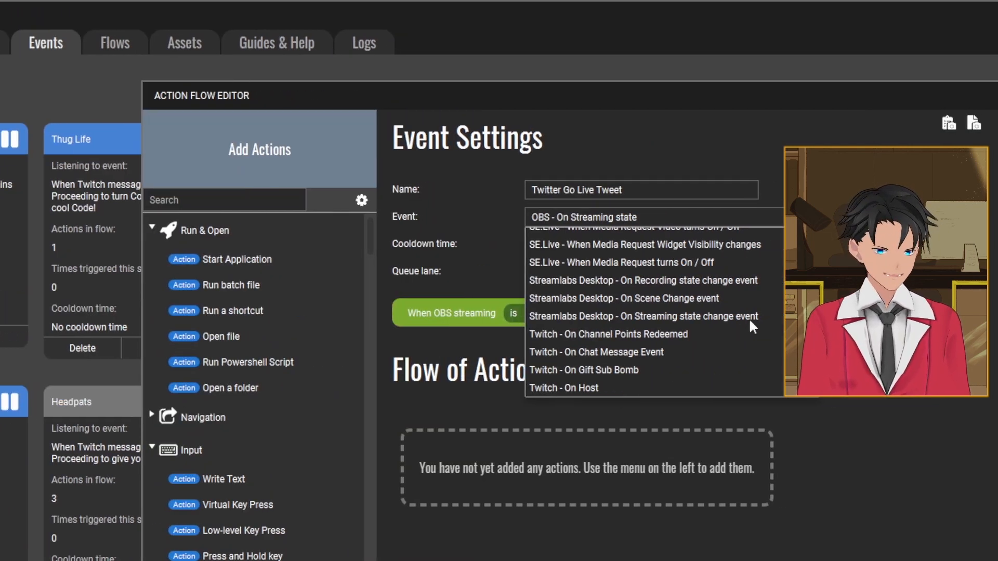
scroll(749, 317, "up", 4)
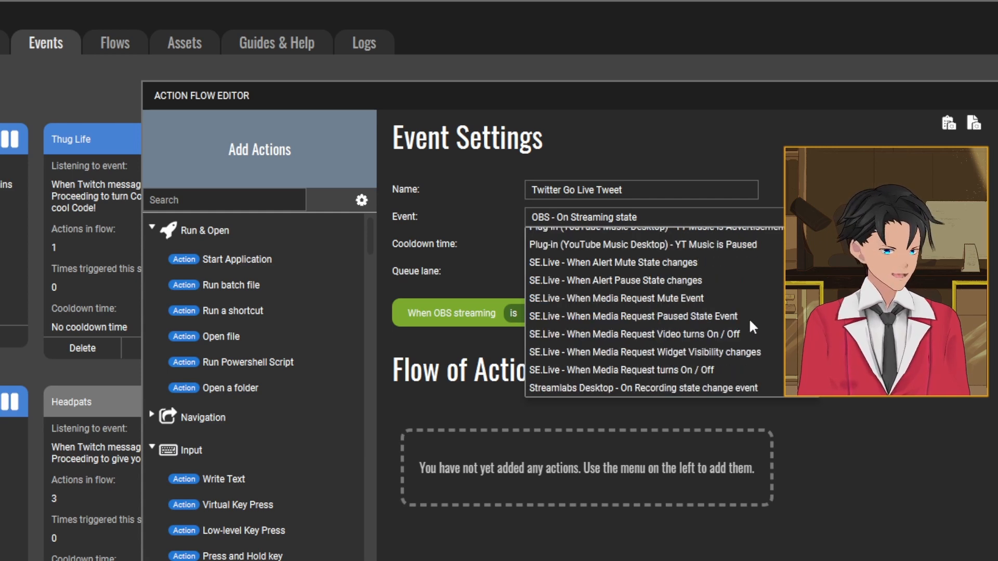
scroll(746, 319, "up", 1)
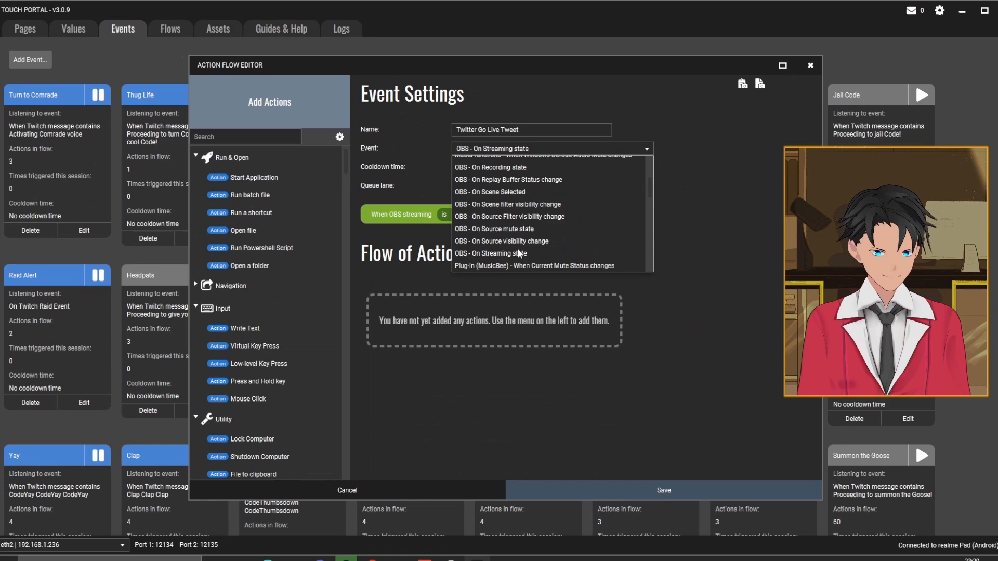
left_click(621, 355)
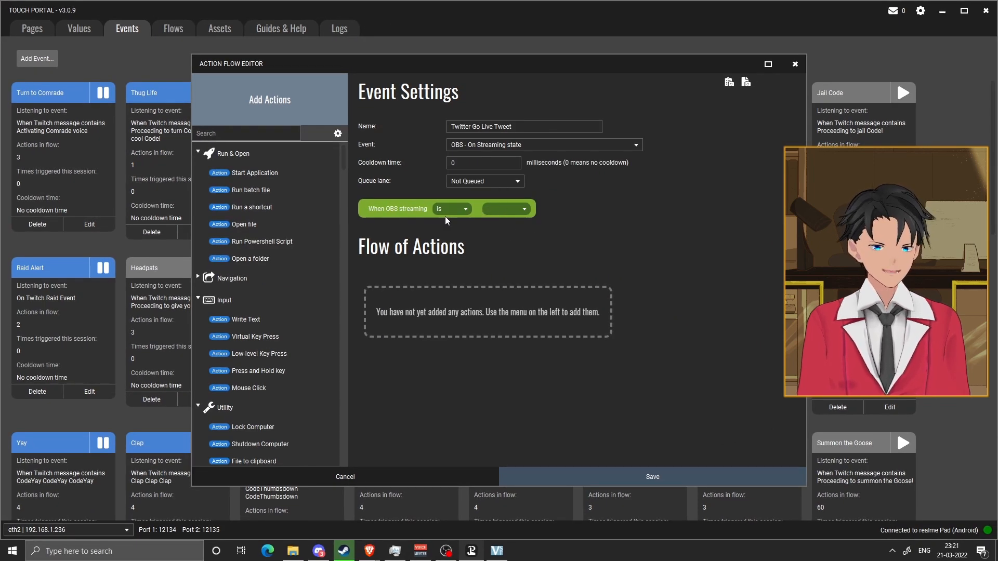
Set the trigger condition so the event fires when OBS streaming is started.
left_click(506, 210)
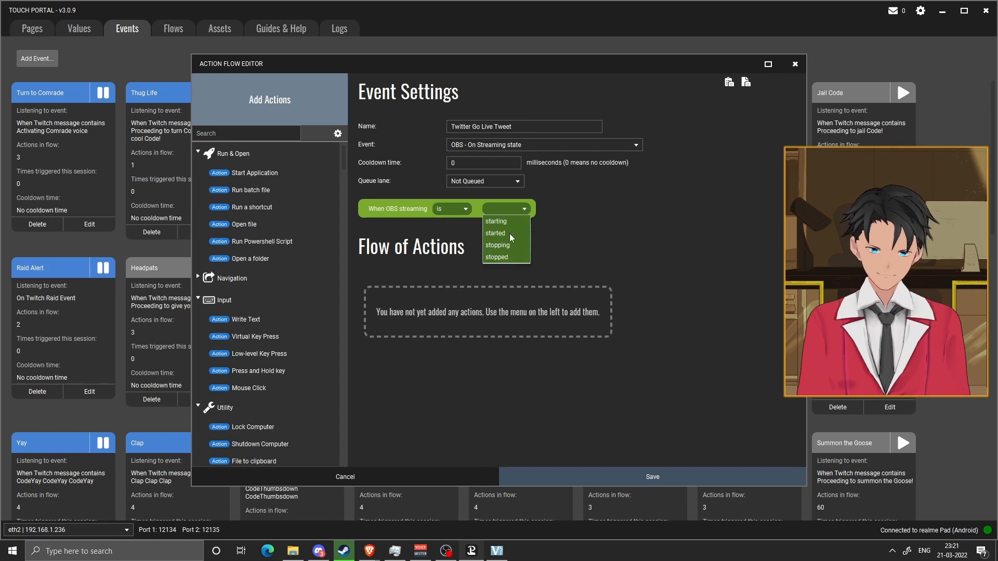
left_click(504, 233)
Find the Twitter Send tweet action and set its text to "This is an example Tweet from Touch Portal!".
type("t")
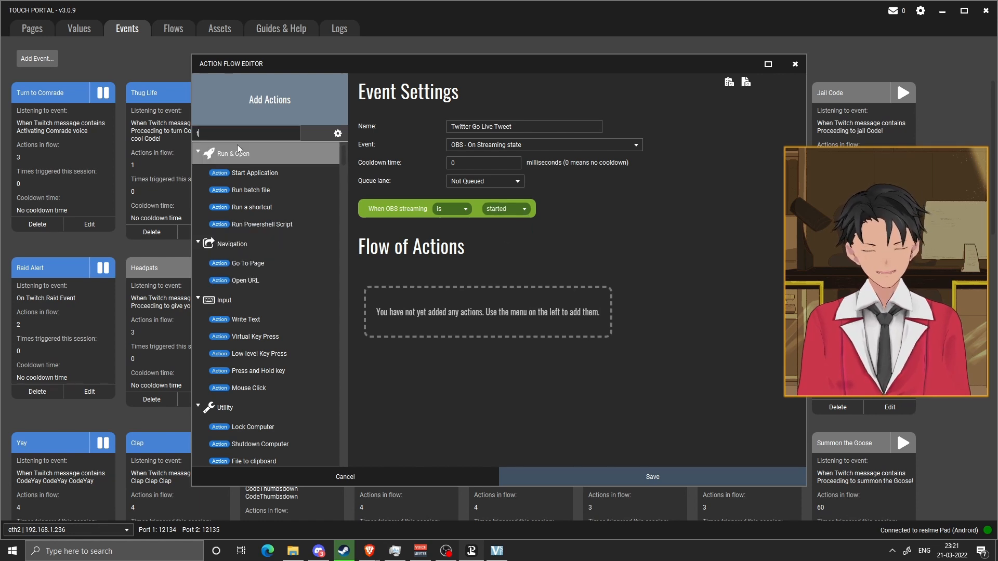
type("witte")
double_click(252, 175)
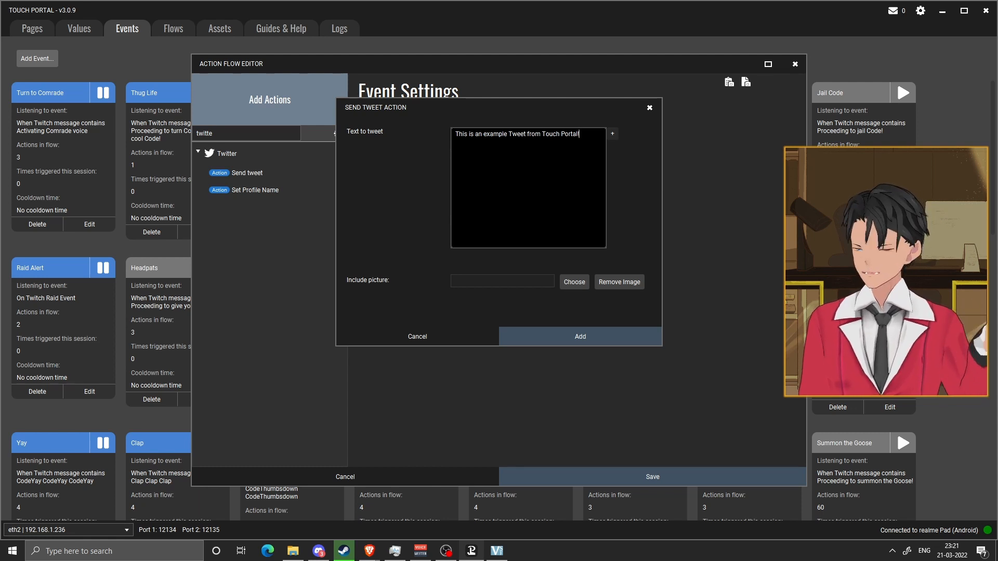
Attach the "Hello 2" GIF from Downloads to the tweet, add the action to the flow and save the event.
left_click(573, 283)
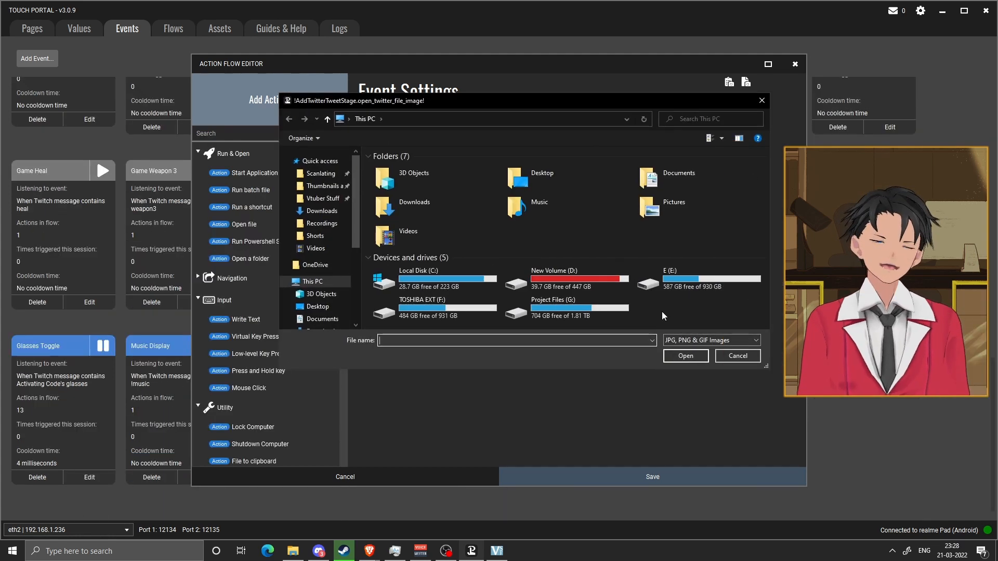
scroll(325, 311, "down", 1)
left_click(323, 311)
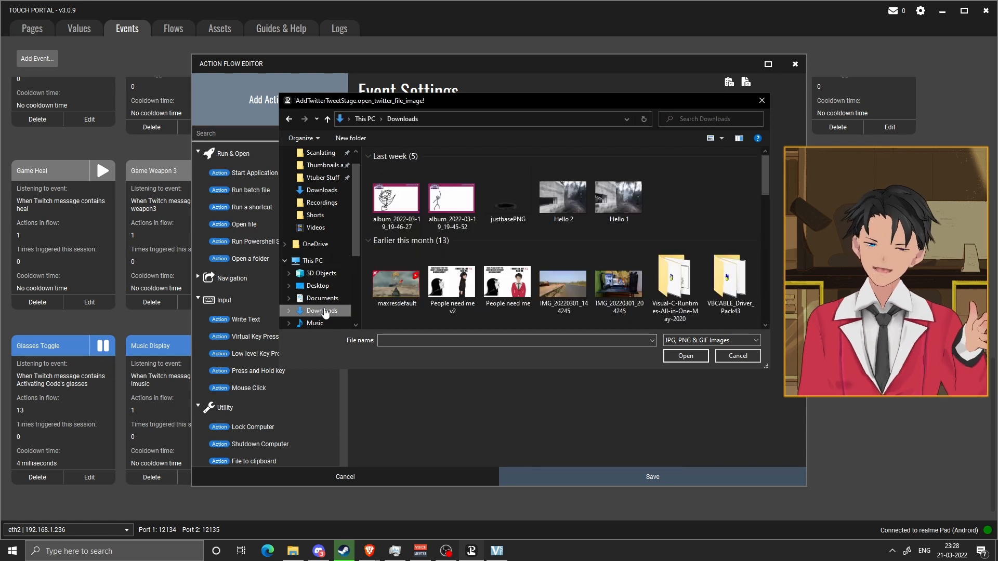
left_click(568, 207)
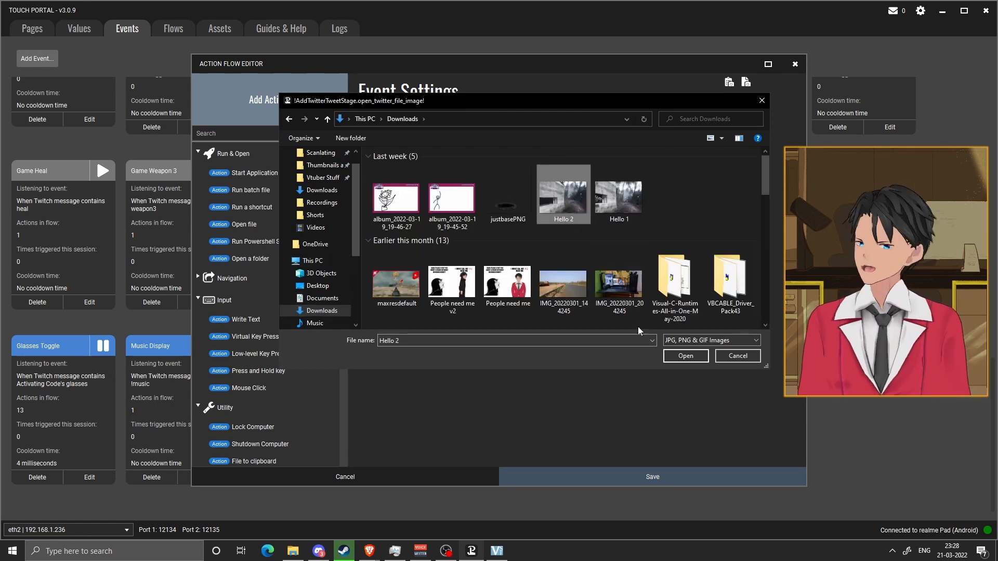
left_click(677, 359)
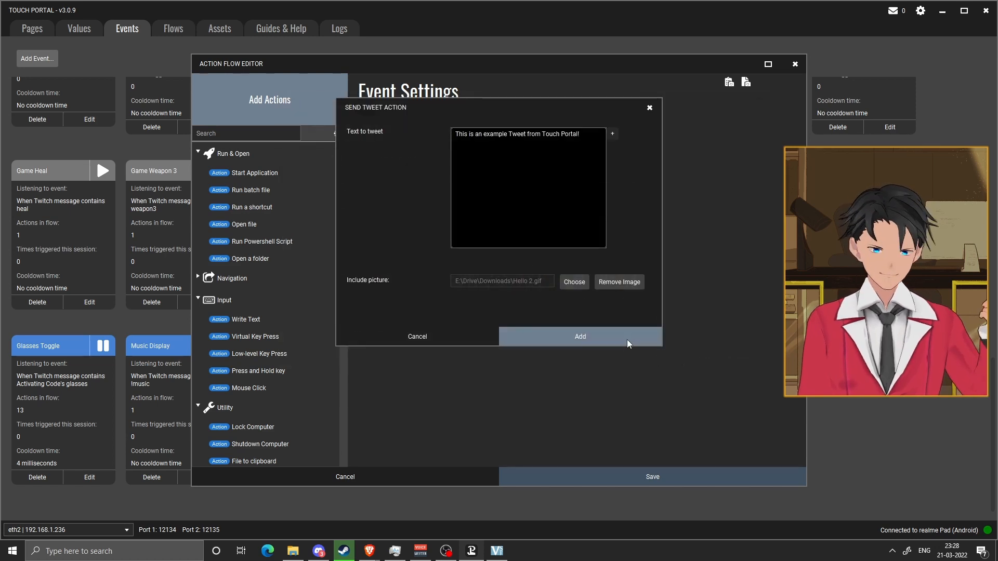
left_click(624, 342)
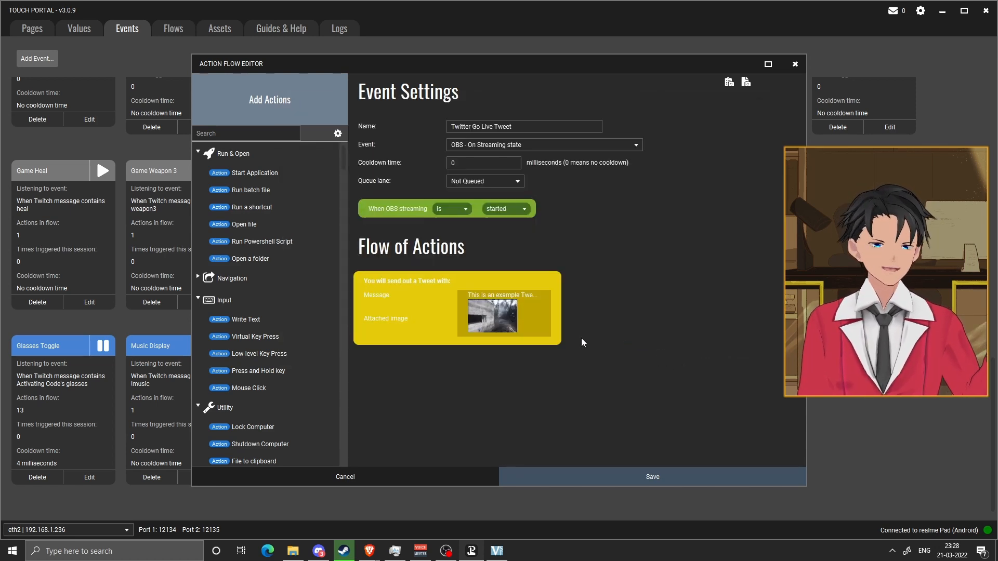
left_click(608, 473)
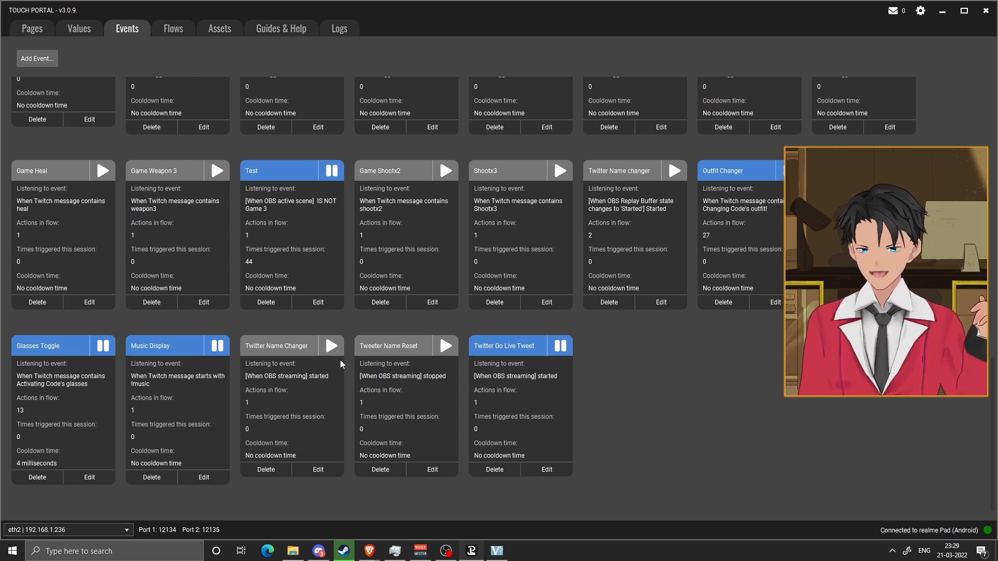
Enable the existing "Twitter Name Changer" event and open it for editing.
left_click(331, 346)
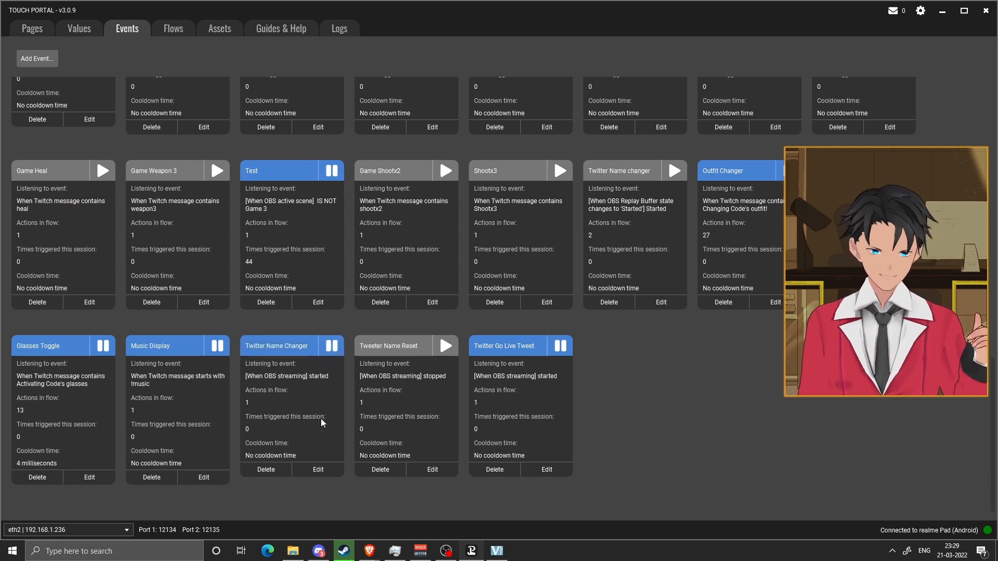
left_click(318, 469)
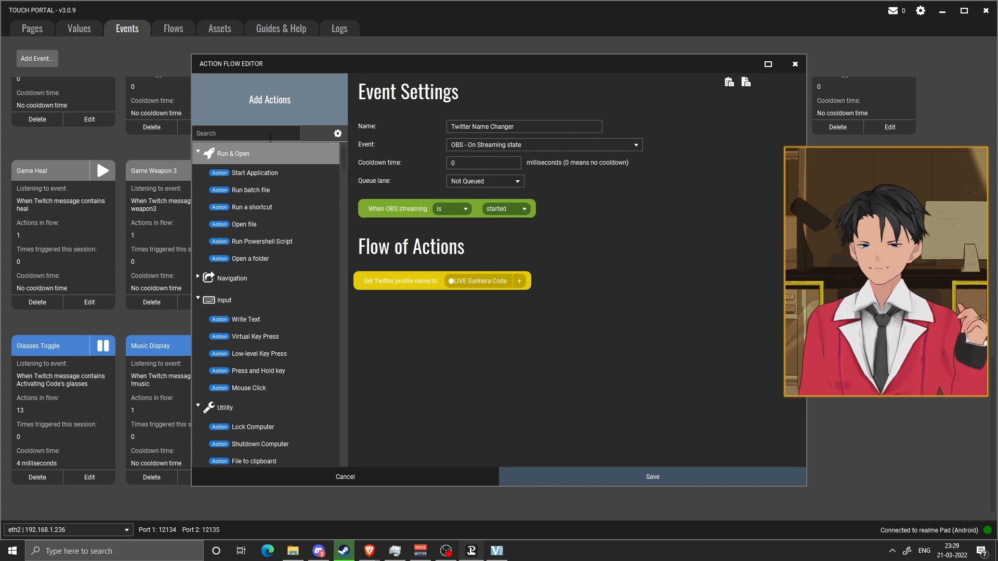
left_click(240, 134)
type("tw")
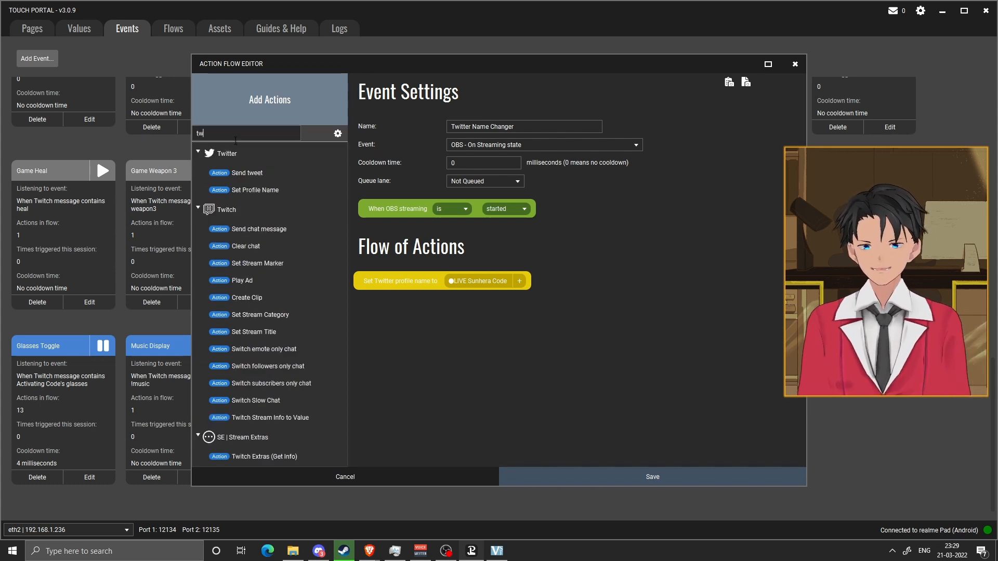
double_click(258, 175)
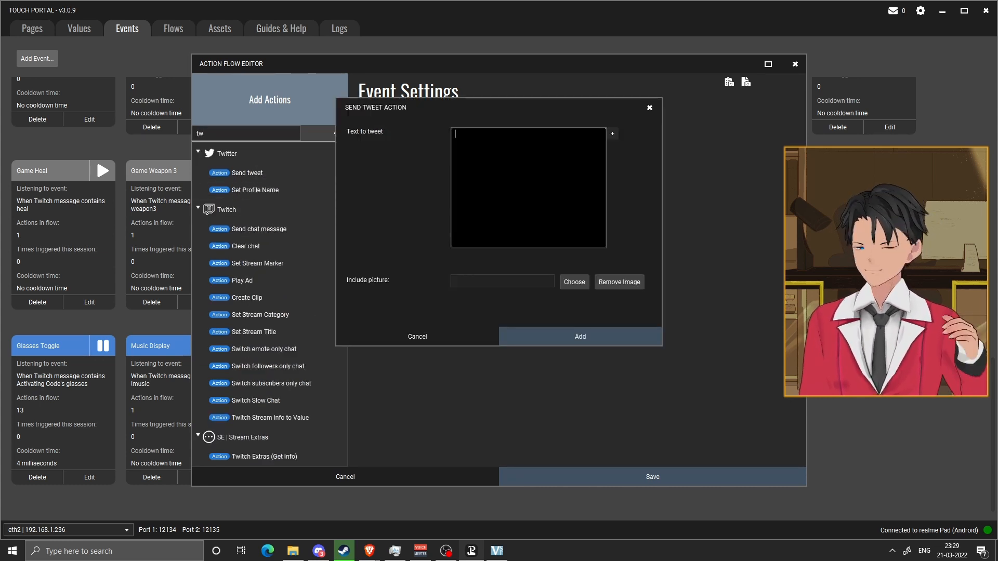
left_click(450, 333)
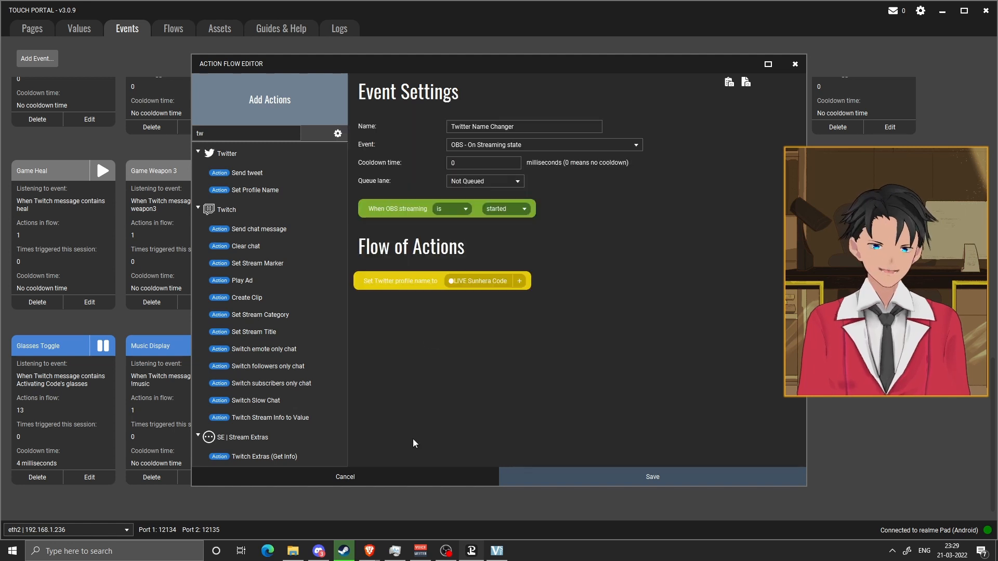
left_click(364, 476)
Open the "Twitter Go Live Tweet" event, copy its tweet action, and close the event without saving.
left_click(547, 470)
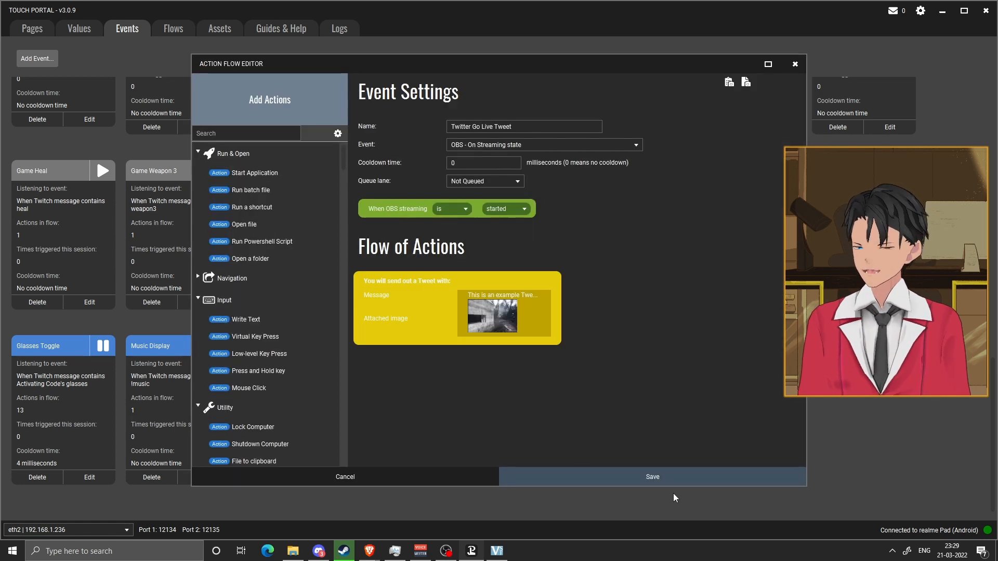
right_click(413, 310)
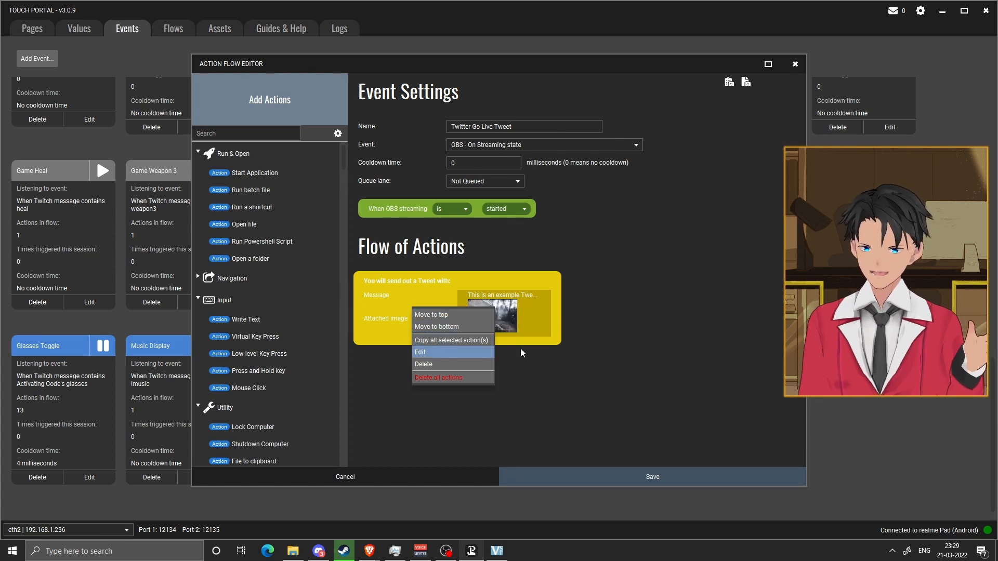
left_click(572, 362)
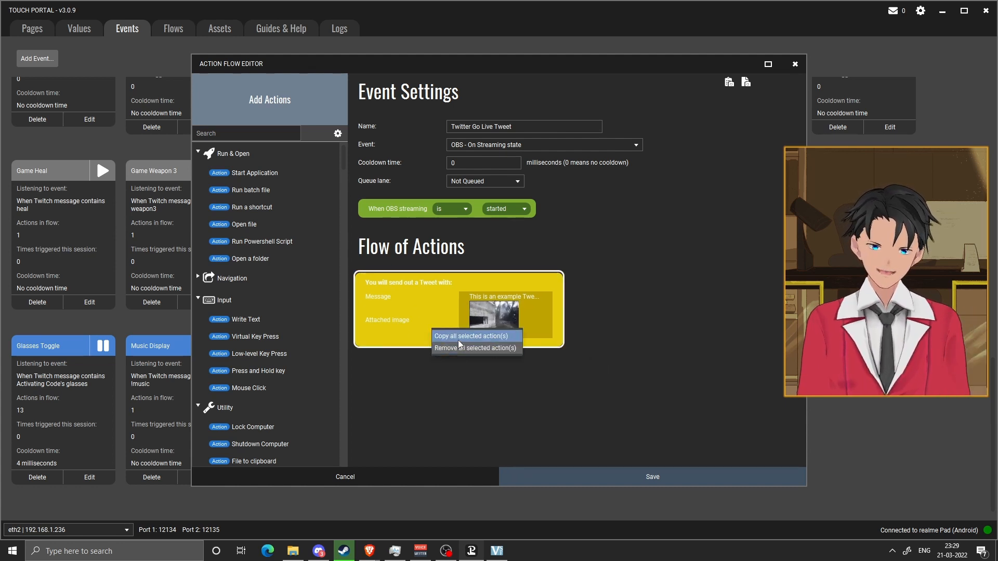
left_click(510, 475)
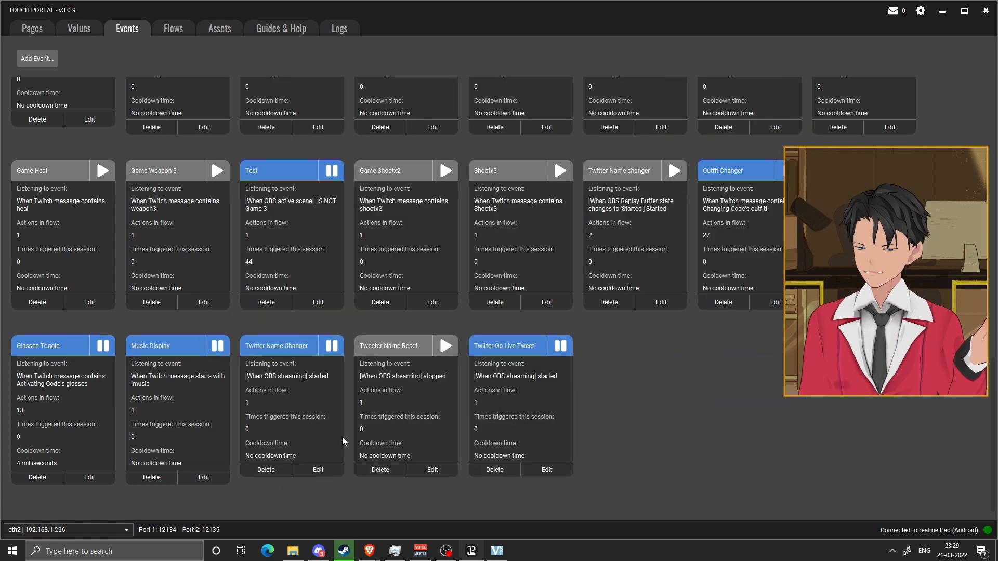
Paste the copied tweet action above the profile name action in the "Twitter Name Changer" event and save the event.
left_click(324, 472)
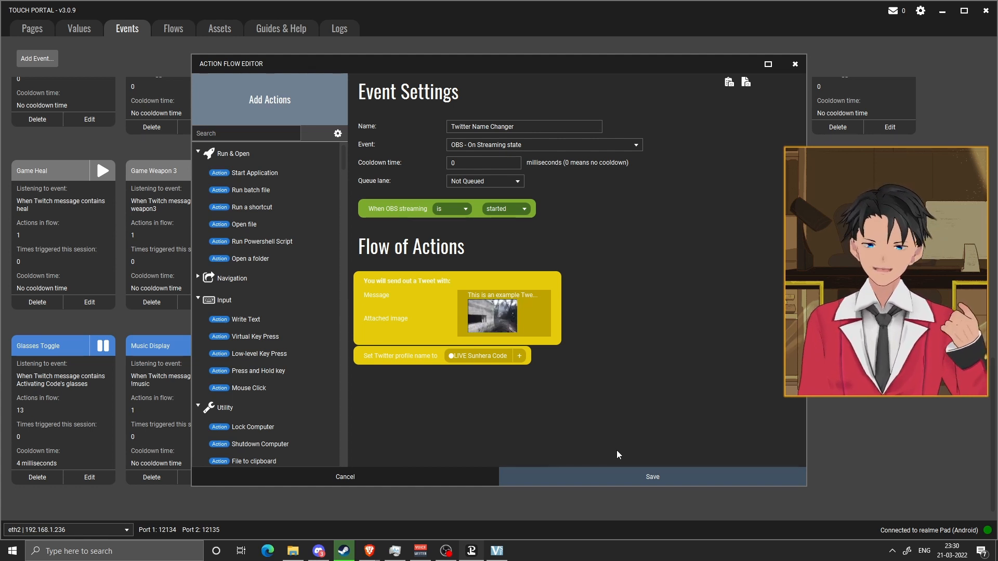
left_click(622, 483)
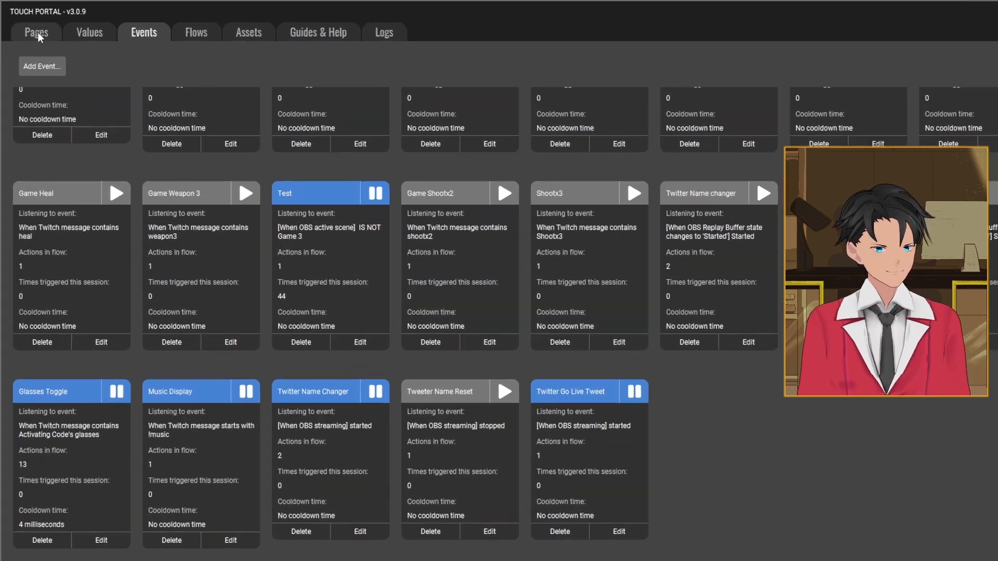
Switch to the Production Page among the button pages and open its Stream button for editing.
left_click(34, 32)
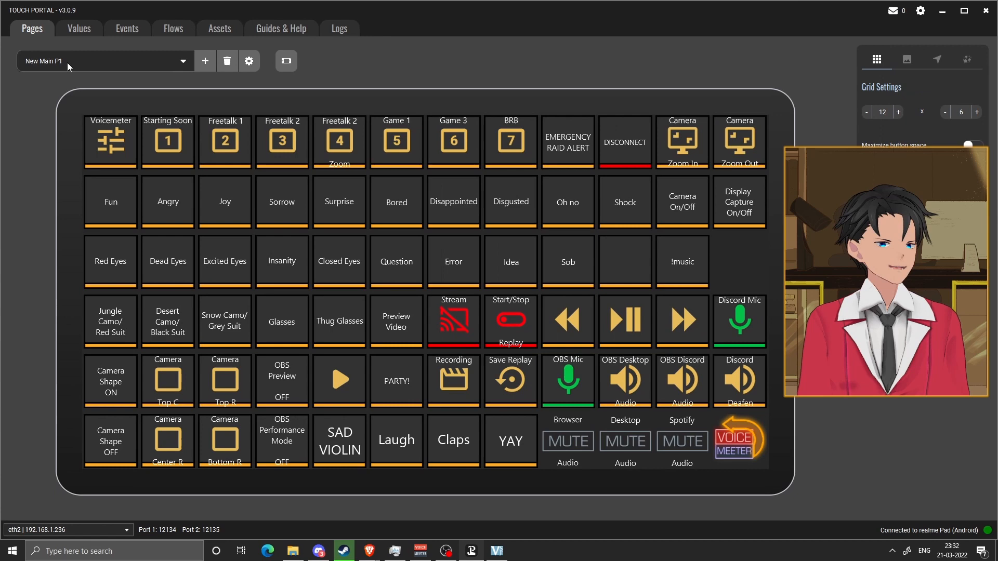
left_click(101, 94)
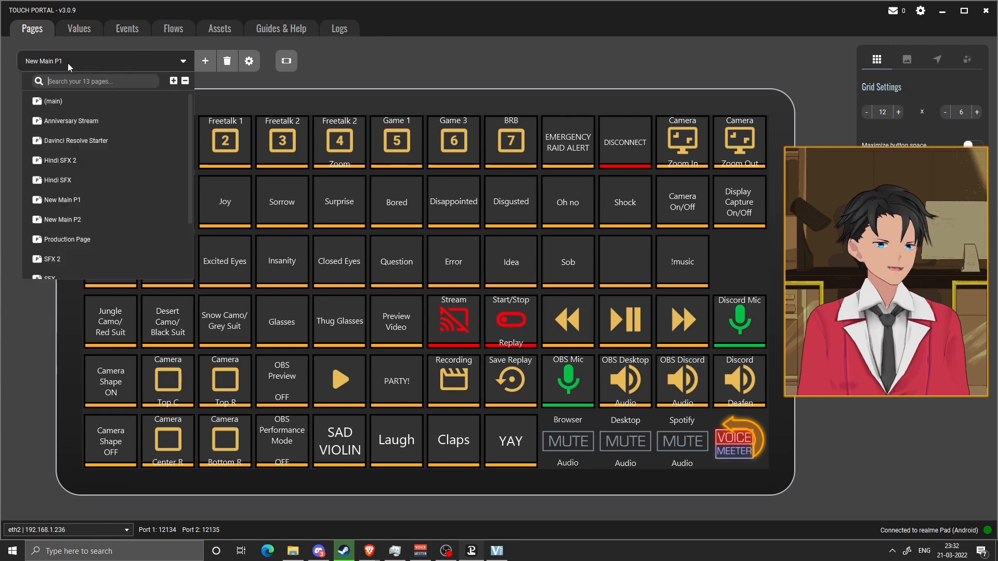
scroll(88, 150, "down", 3)
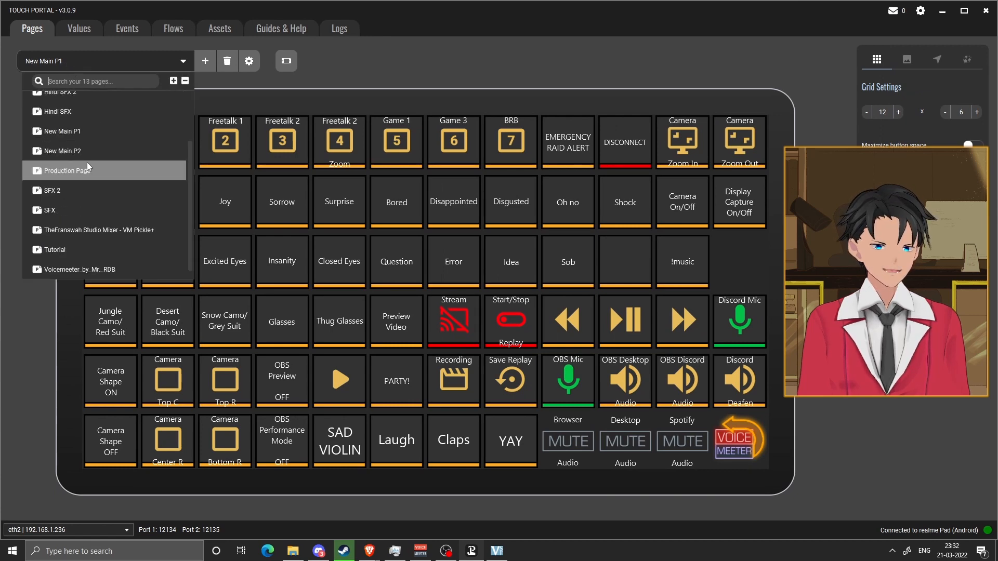
left_click(86, 162)
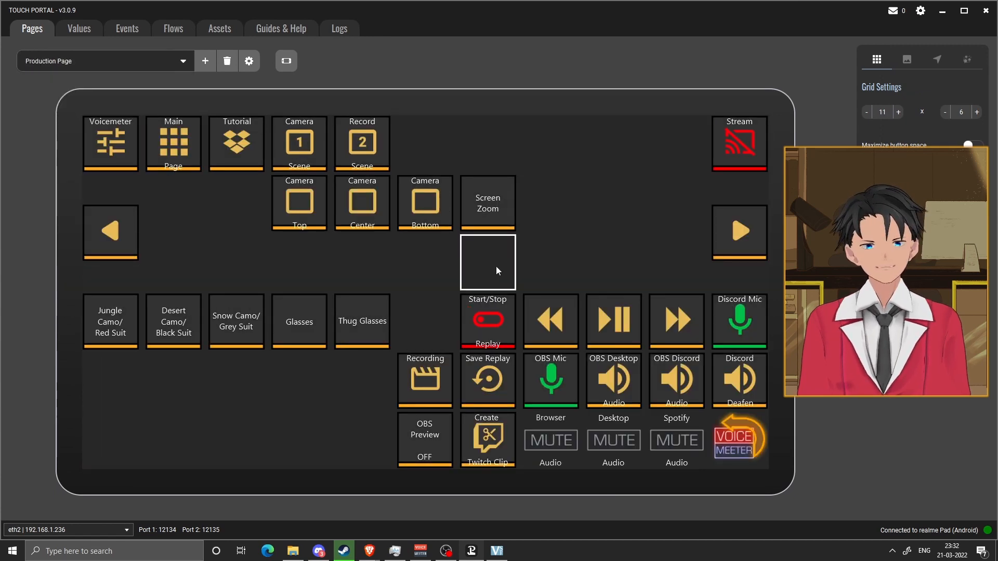
left_click(741, 133)
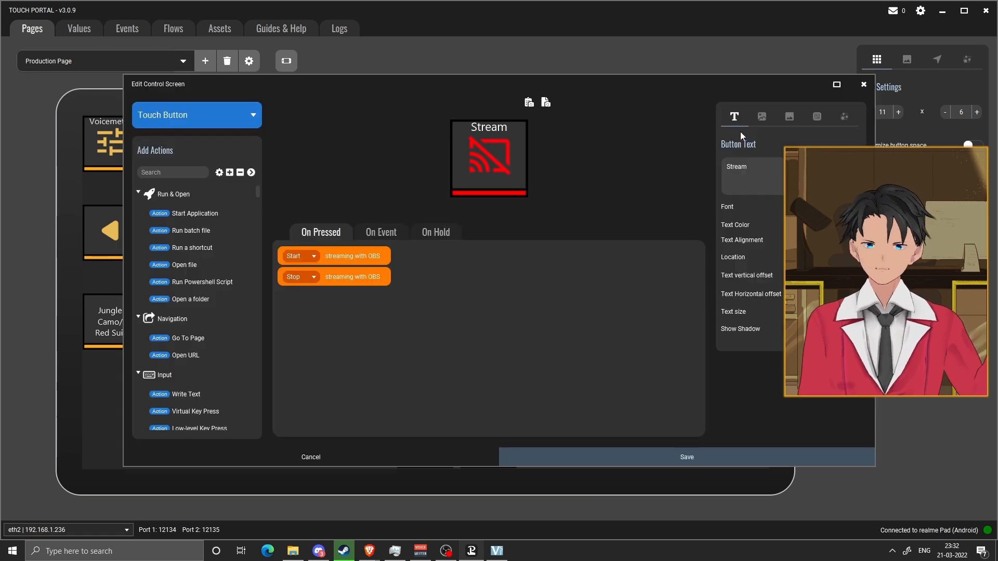
left_click(172, 171)
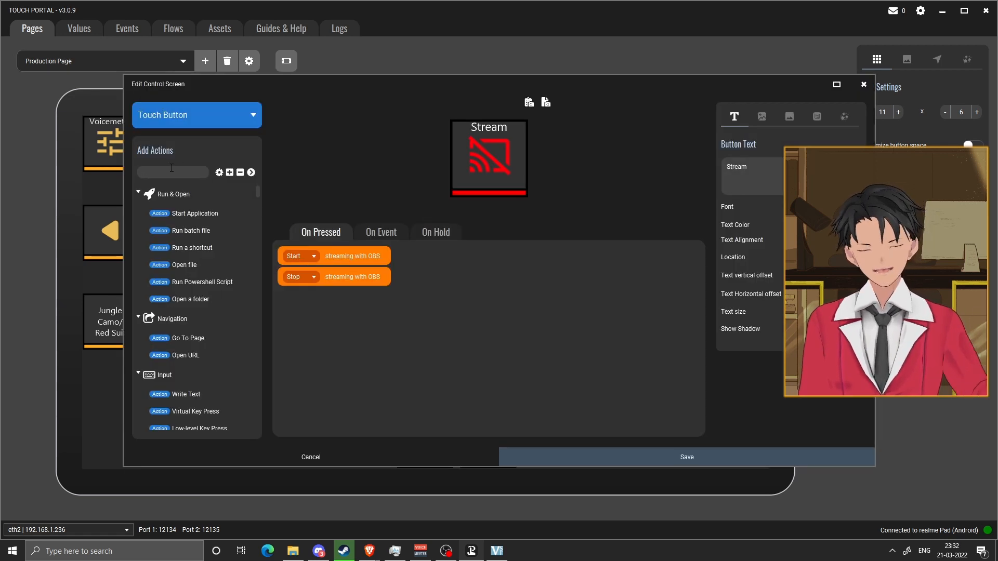
type("tw")
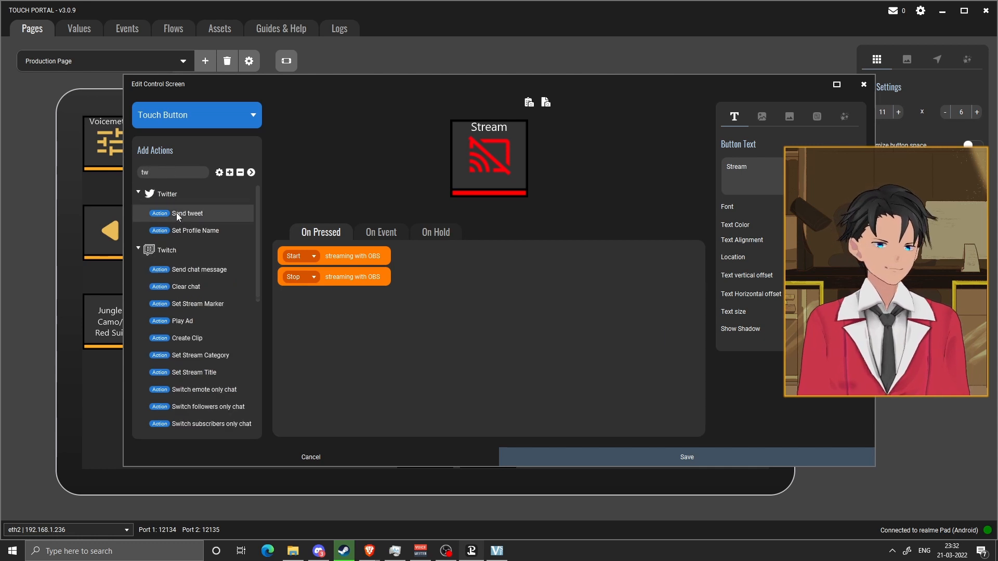
double_click(176, 213)
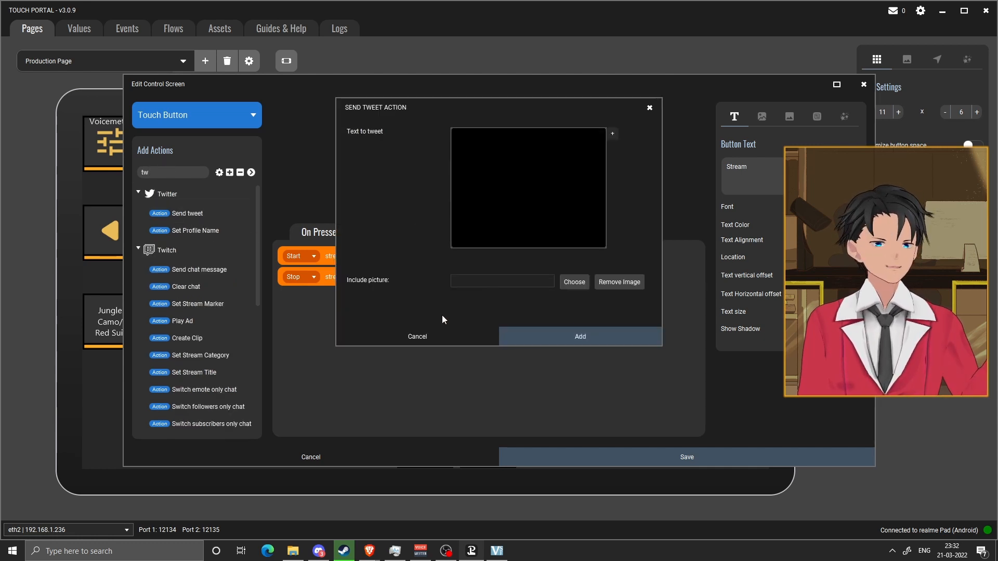
left_click(432, 335)
Paste the copied tweet action into the Stream button's On Pressed actions.
right_click(338, 316)
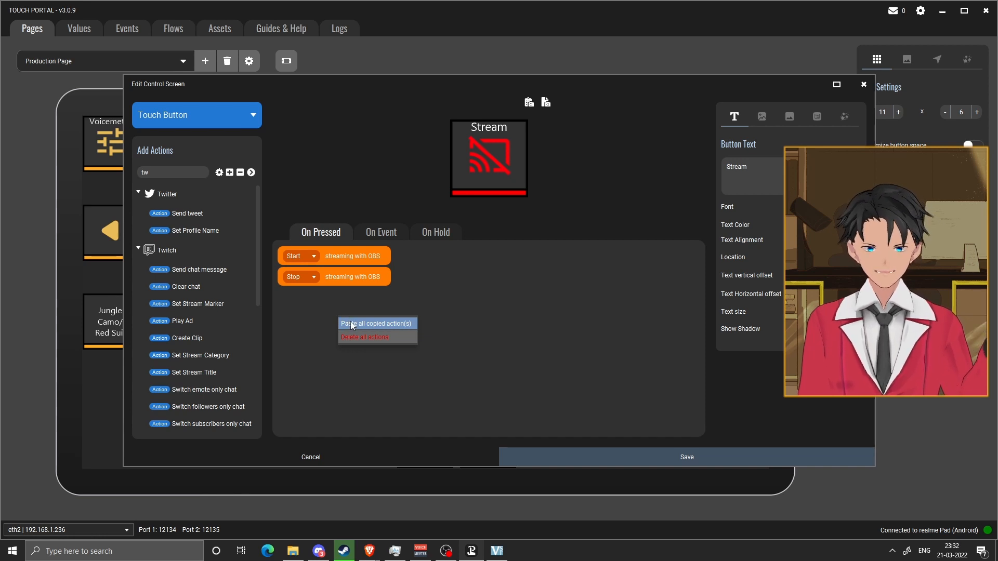
left_click(375, 324)
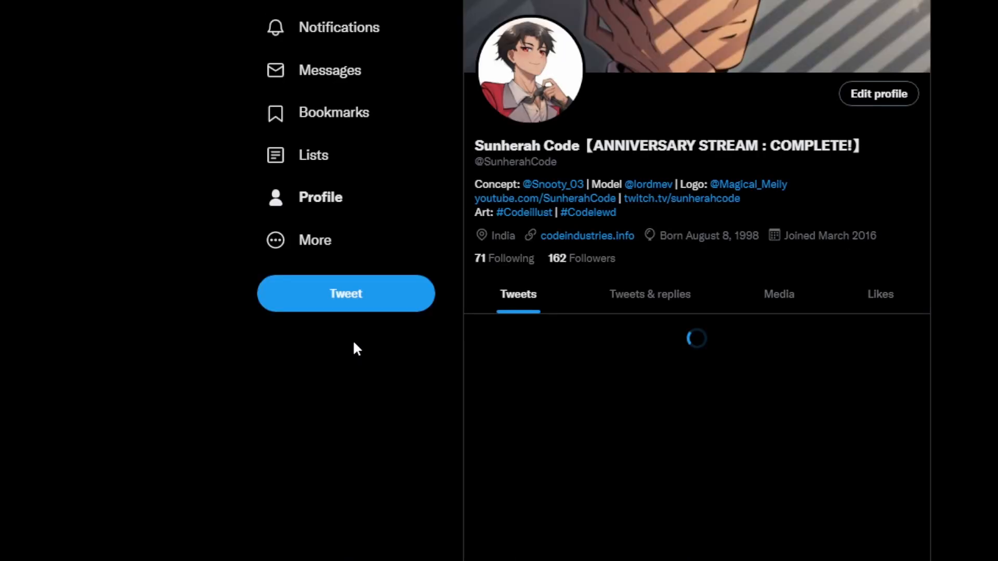
Look through the tweets on the Twitter profile page in the browser for the example tweet from Touch Portal.
scroll(354, 344, "down", 15)
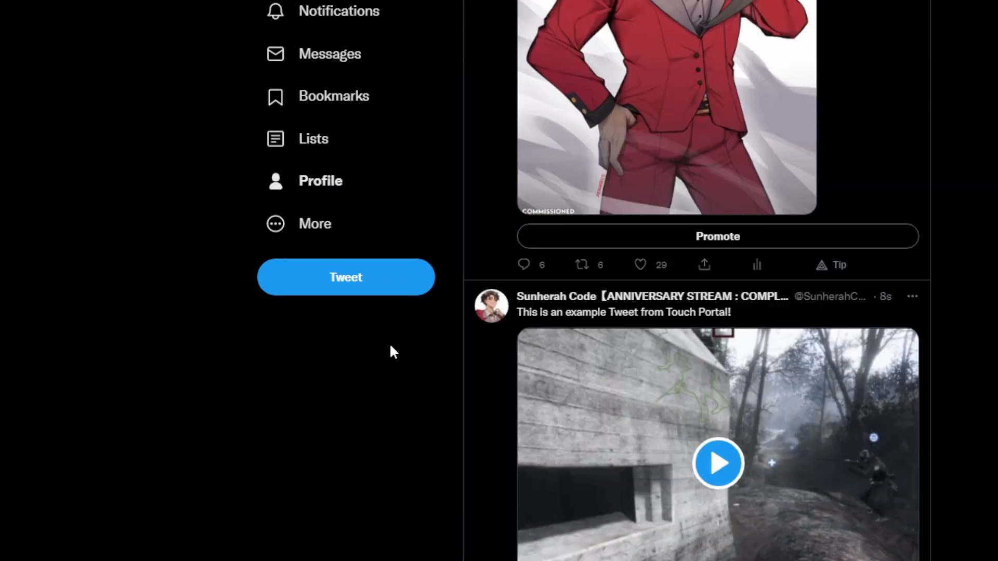